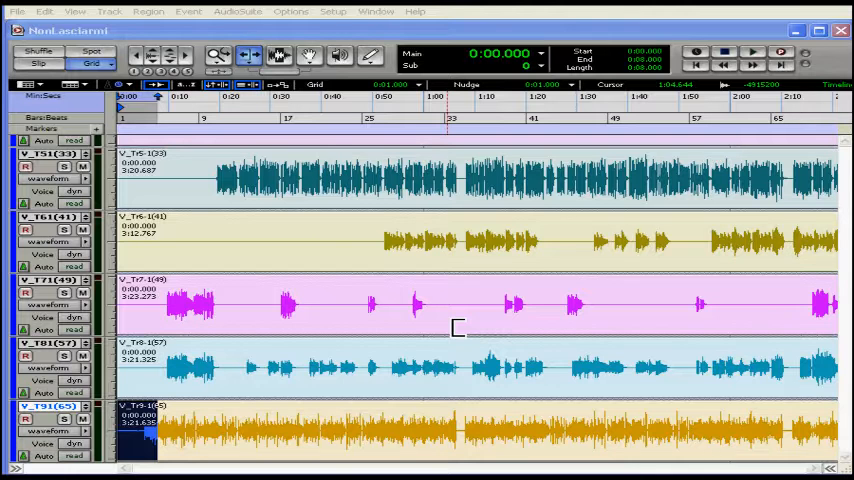
# - Open Setup > Playback Engine and drag the dialog fully into view over the session
pyautogui.click(335, 11)
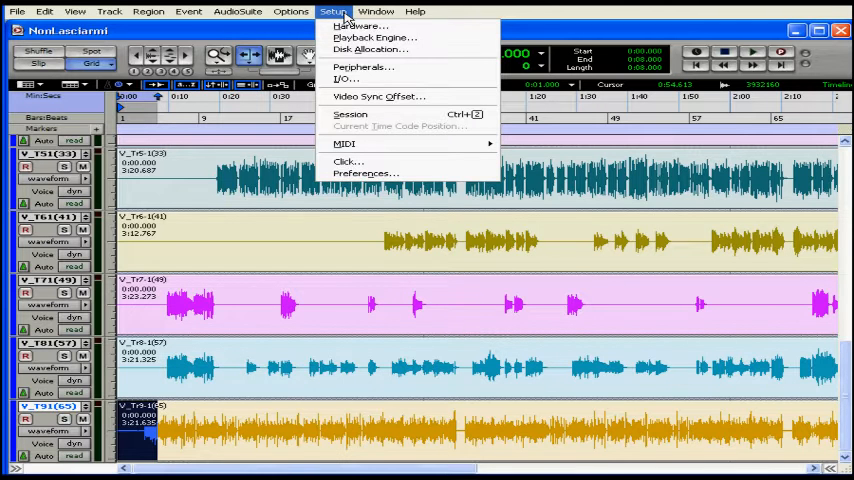
pyautogui.click(357, 38)
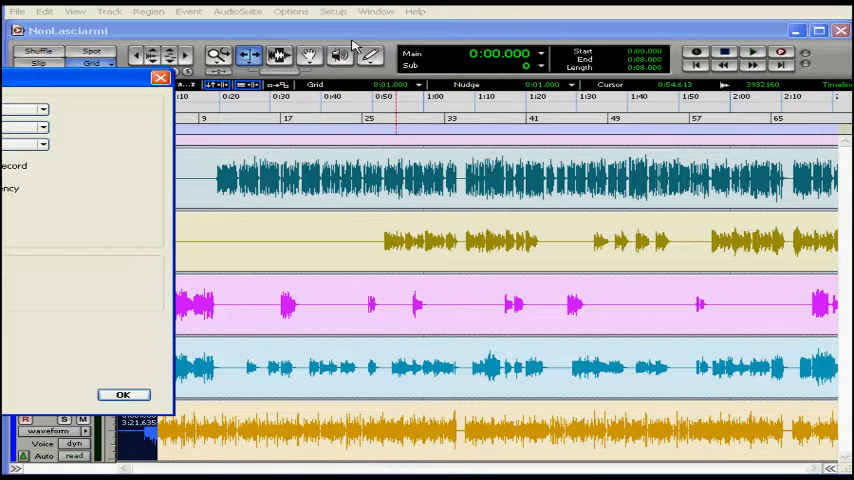
pyautogui.moveTo(45, 77); pyautogui.dragTo(455, 77)
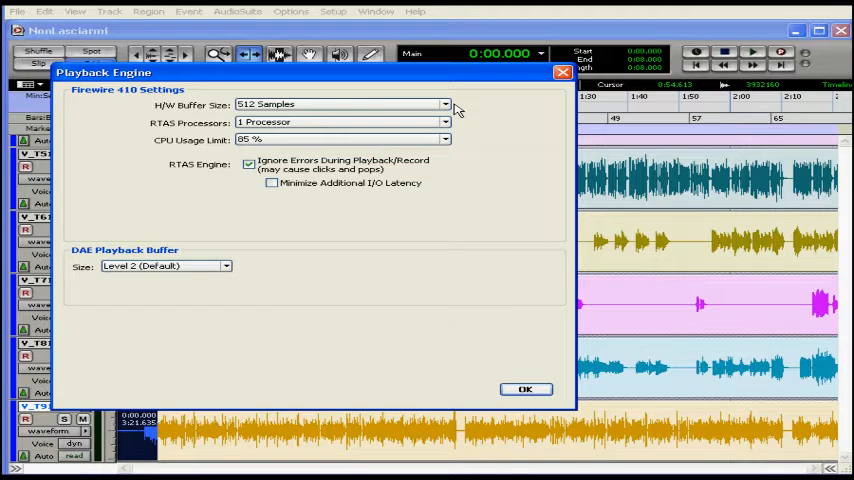
pyautogui.click(446, 106)
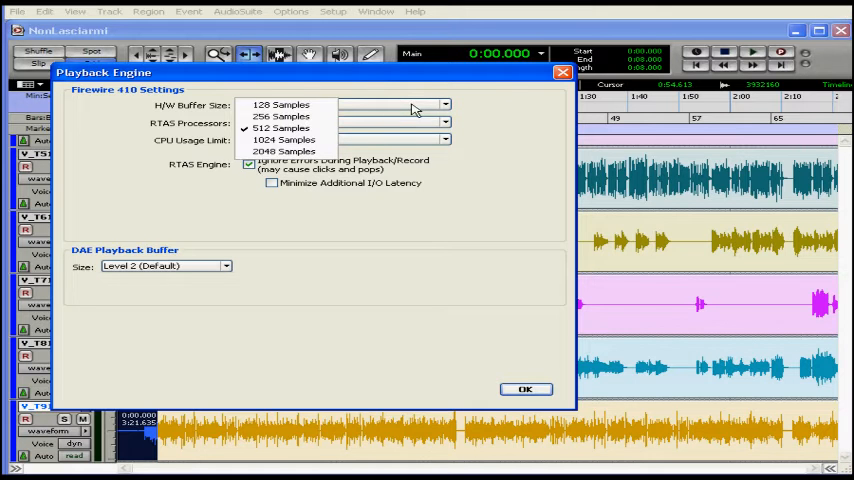
pyautogui.click(415, 108)
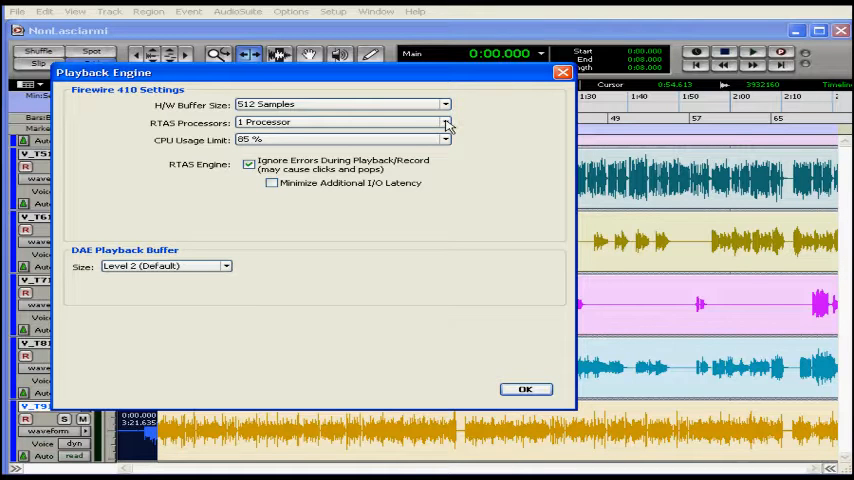
pyautogui.click(446, 124)
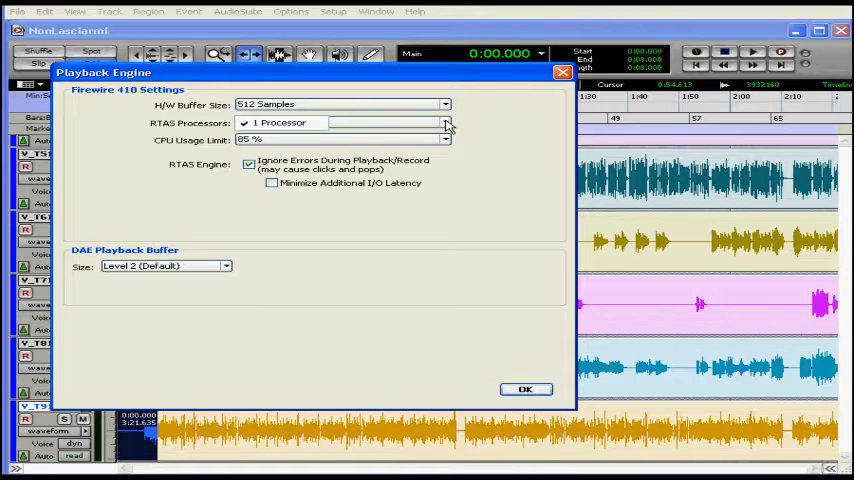
pyautogui.click(446, 124)
pyautogui.click(445, 141)
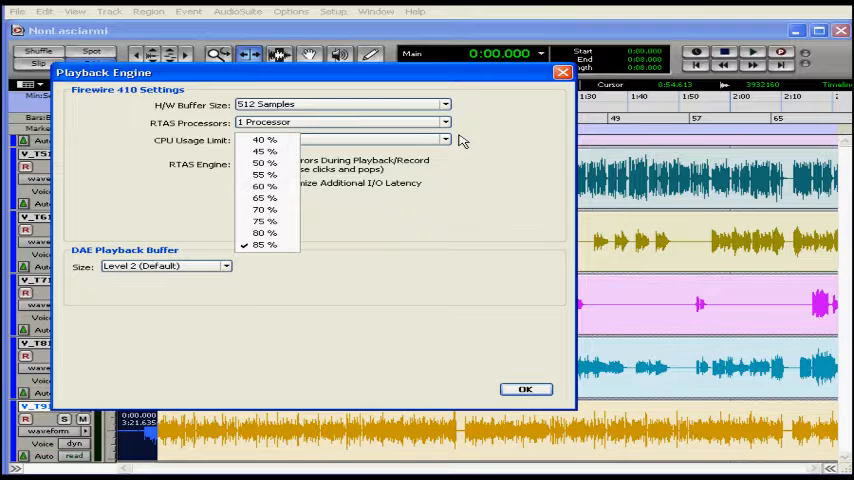
pyautogui.click(462, 140)
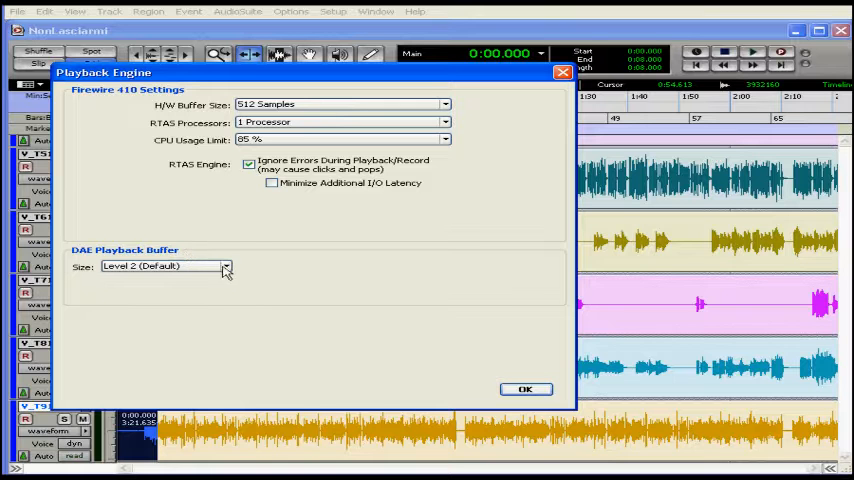
# - Keep DAE Playback Buffer at Level 2 (Default) and confirm with OK, leaving all values unchanged
pyautogui.click(226, 266)
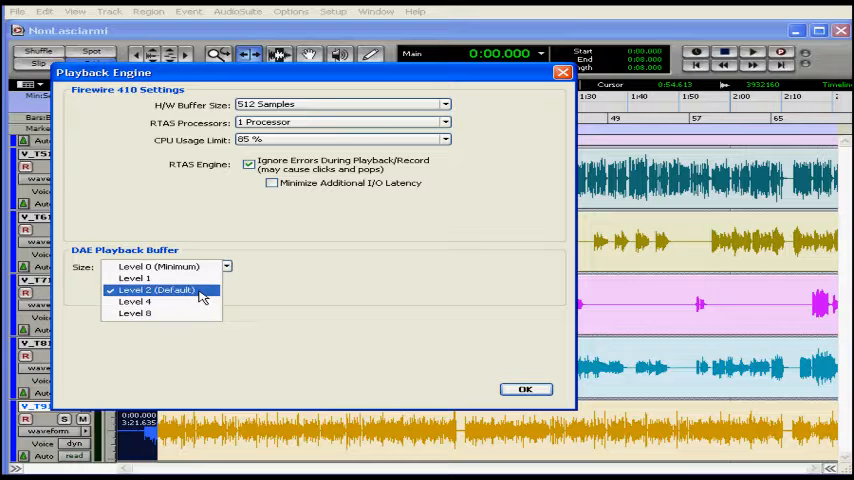
pyautogui.click(200, 291)
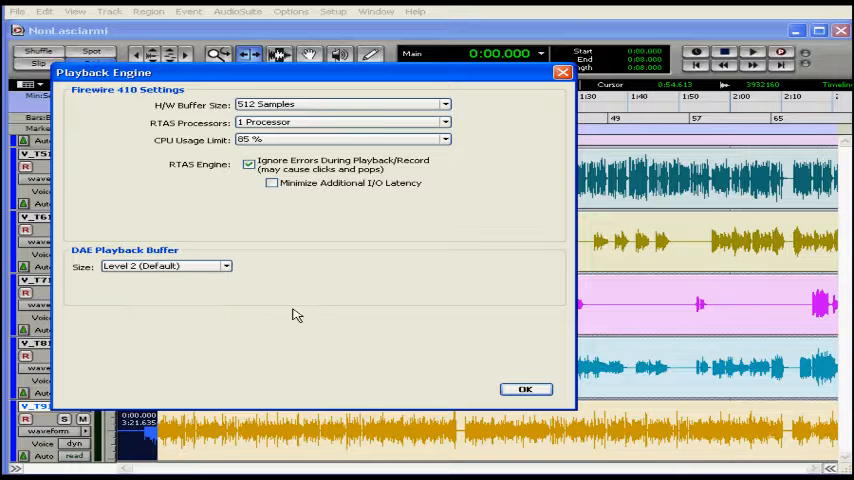
pyautogui.click(527, 390)
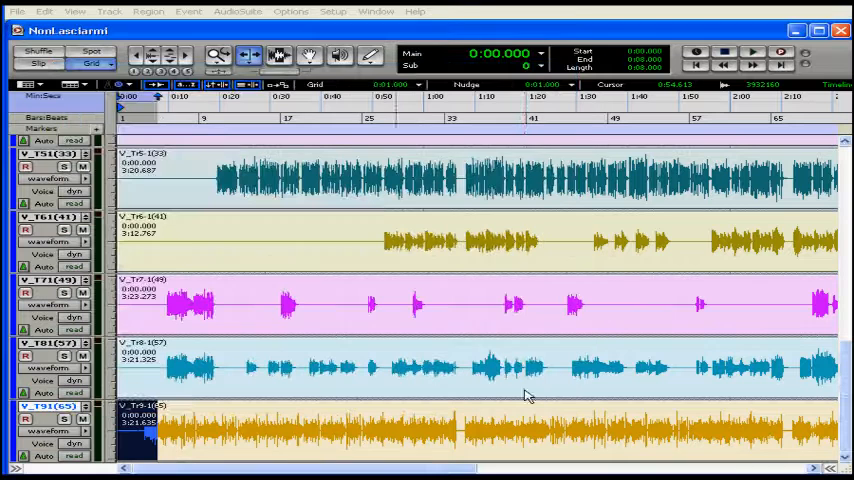